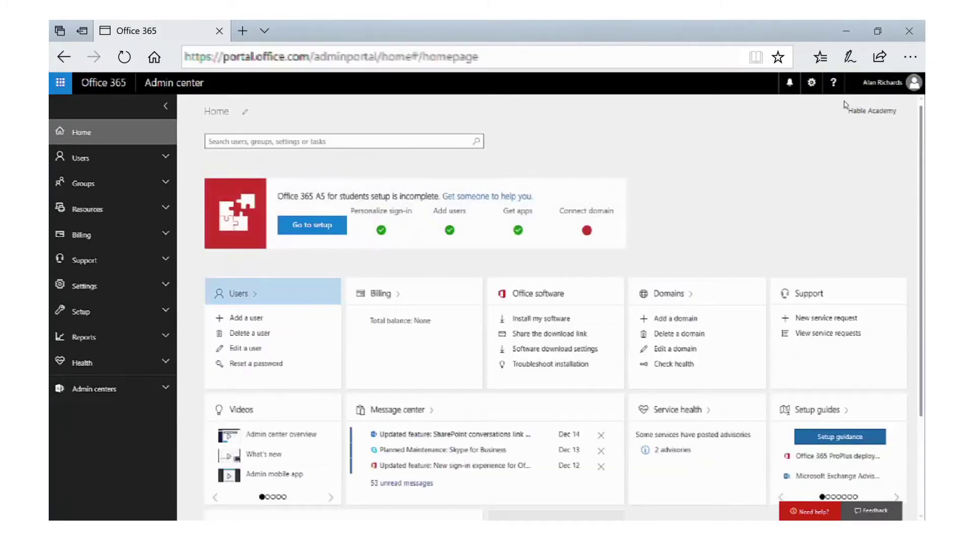
# Step: Go to the Hable Academy Organization profile and scroll to its release, theme and tile sections
pyautogui.click(832, 114)
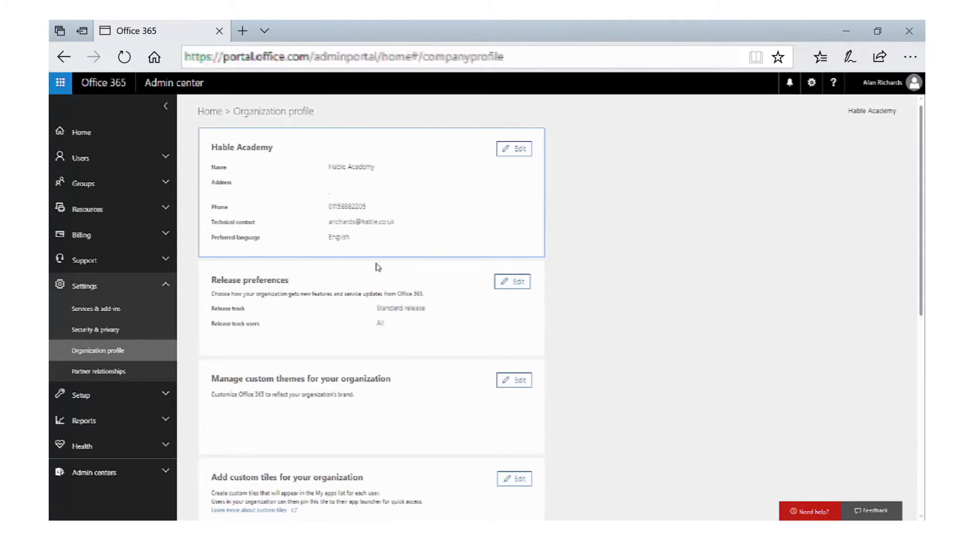
pyautogui.scroll(-1, 378, 267)
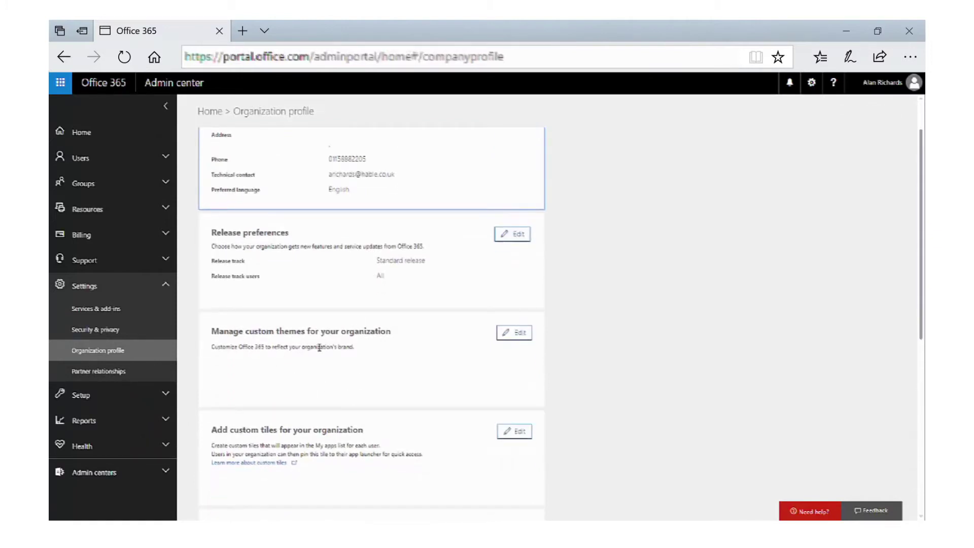
# Step: Upload Hable-Logo.jpg from Pictures as the custom theme's logo image
pyautogui.click(502, 338)
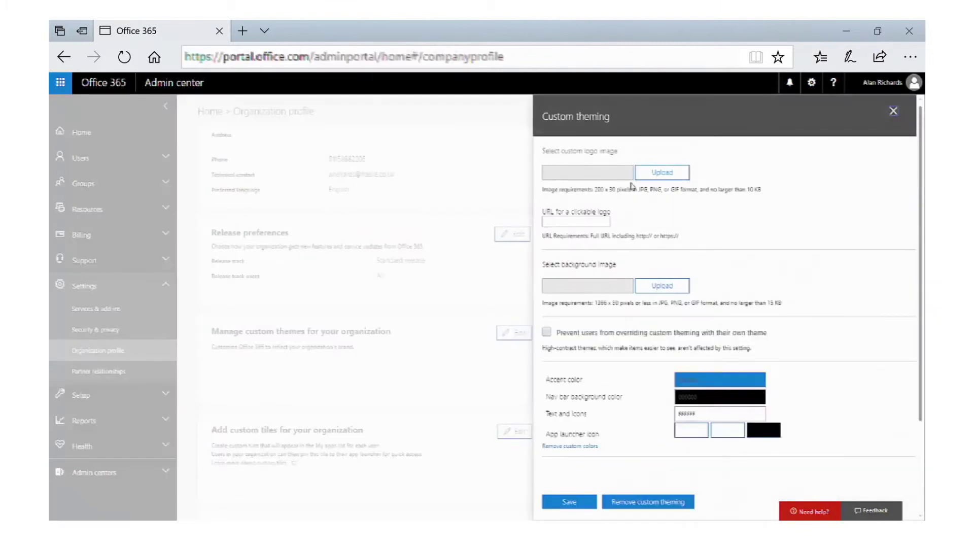
pyautogui.click(654, 173)
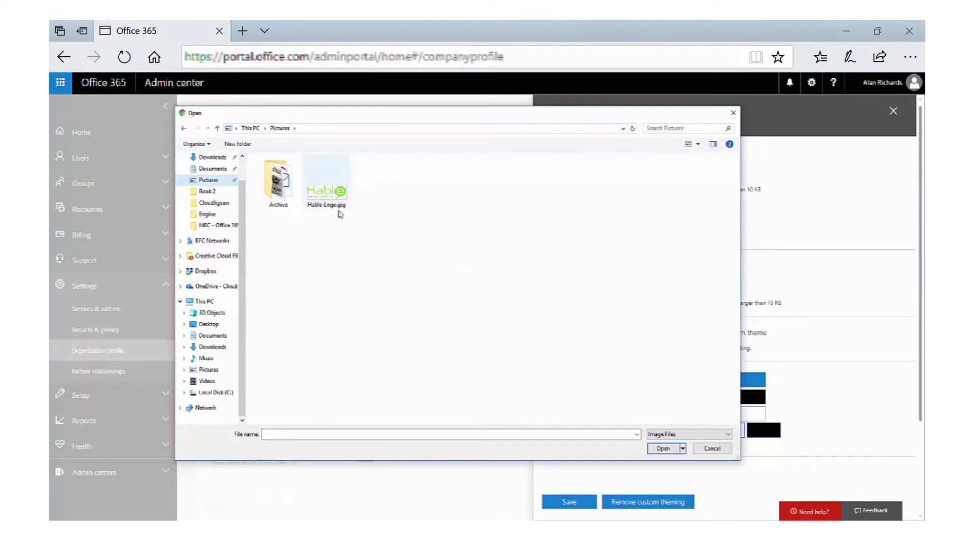
pyautogui.click(330, 191)
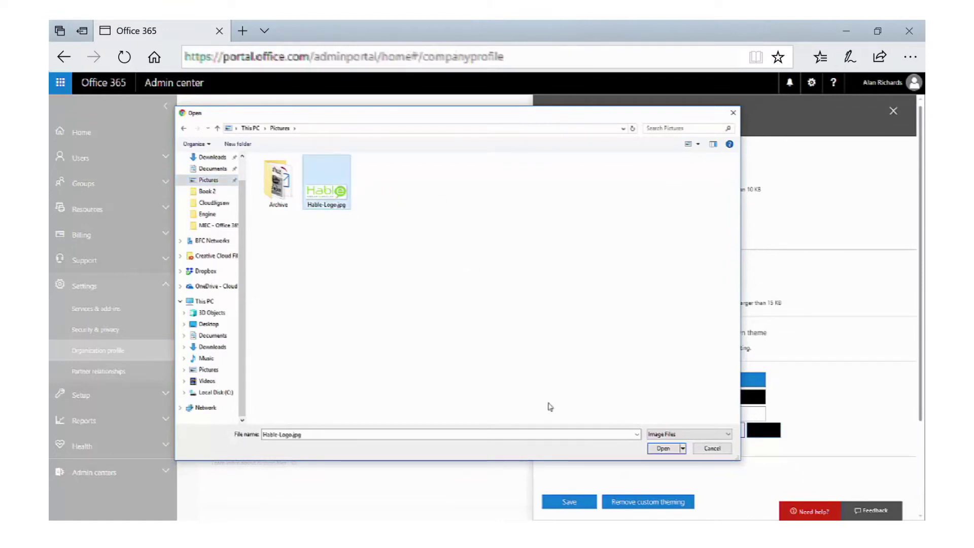
pyautogui.click(663, 449)
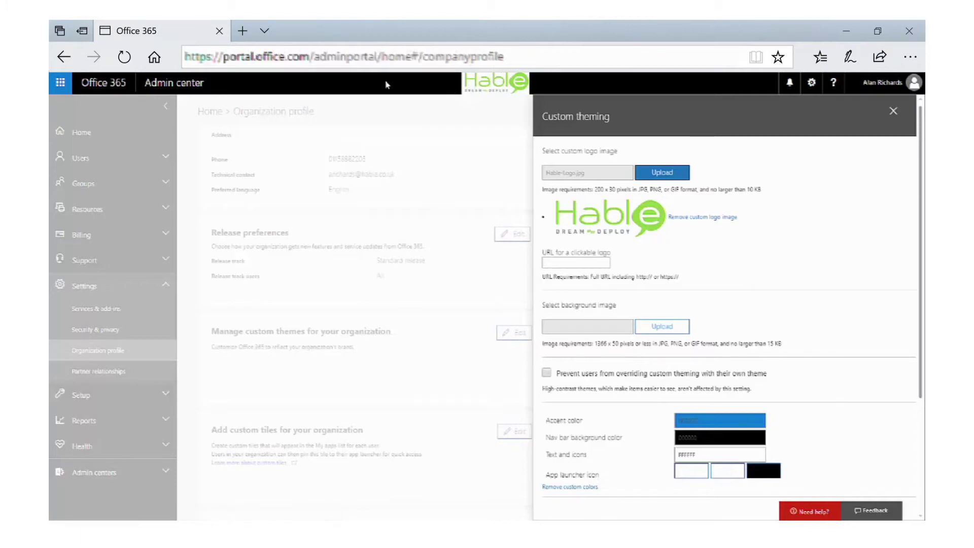
# Step: Try several red shades for the nav bar background, then settle on white #fff
pyautogui.scroll(-1, 702, 244)
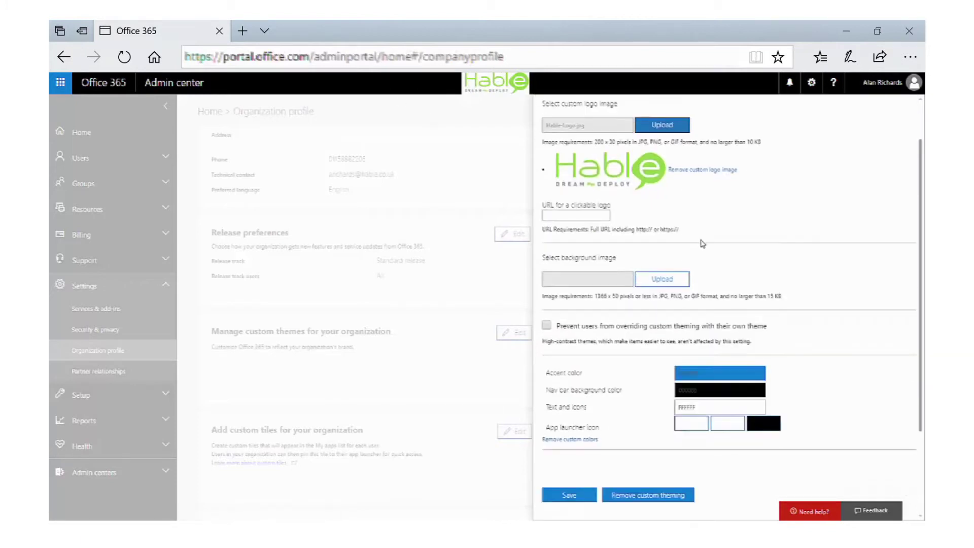
pyautogui.scroll(-1, 710, 241)
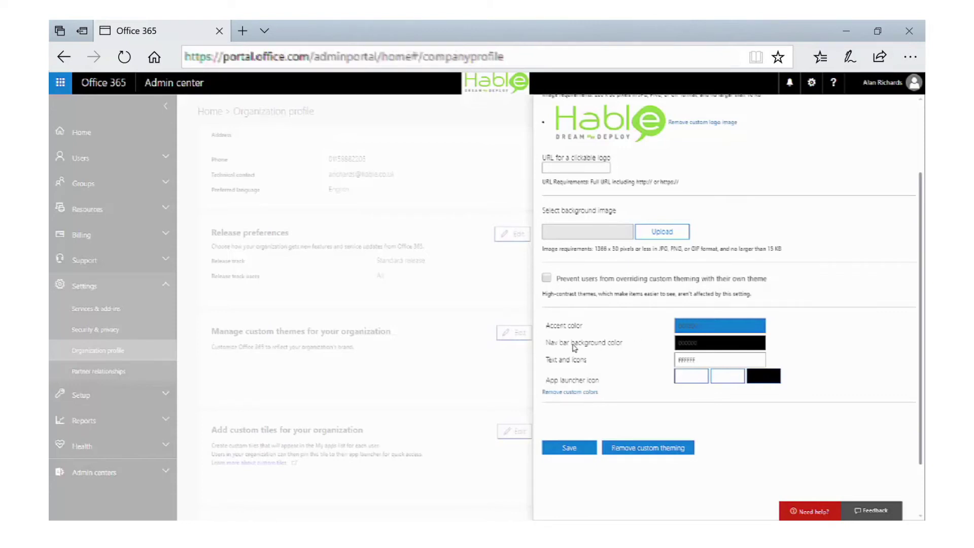
pyautogui.click(698, 343)
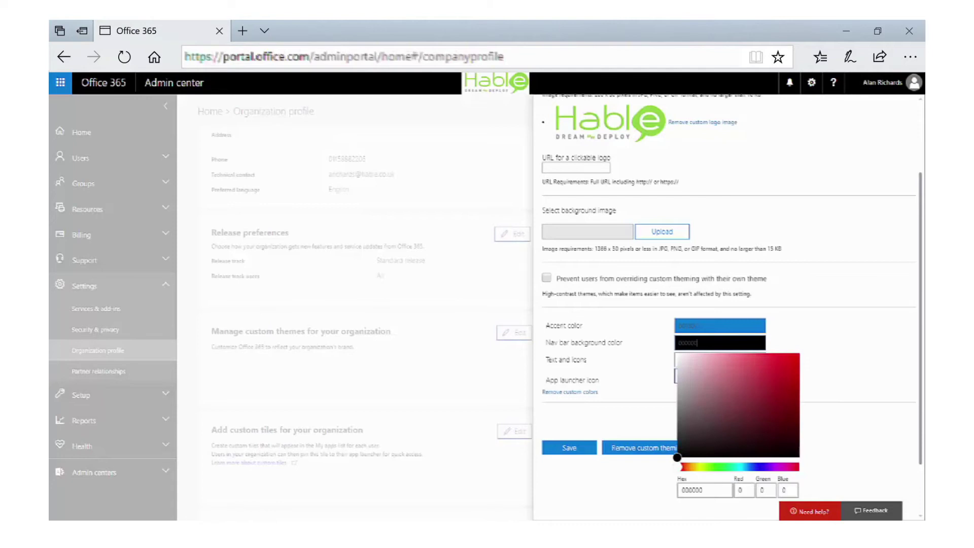
pyautogui.click(773, 381)
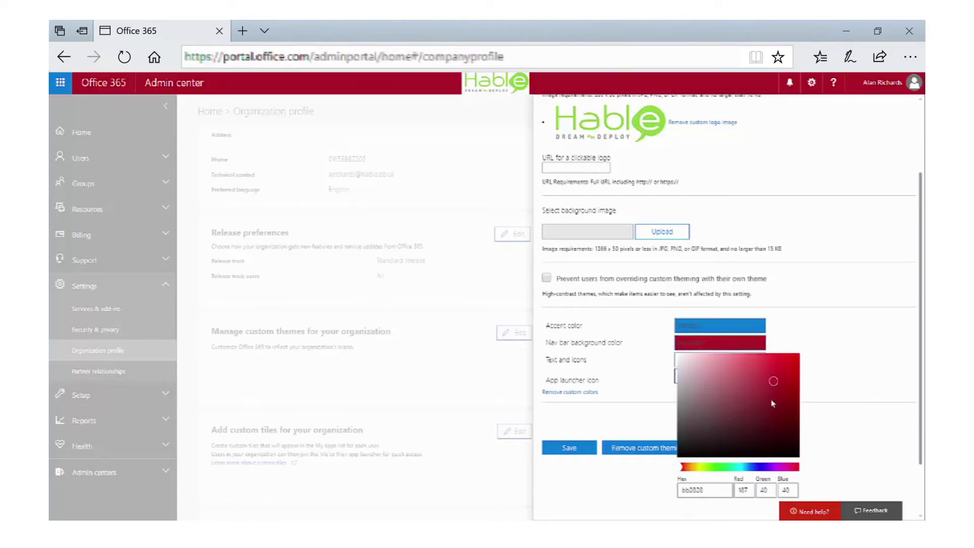
pyautogui.click(738, 418)
pyautogui.click(718, 404)
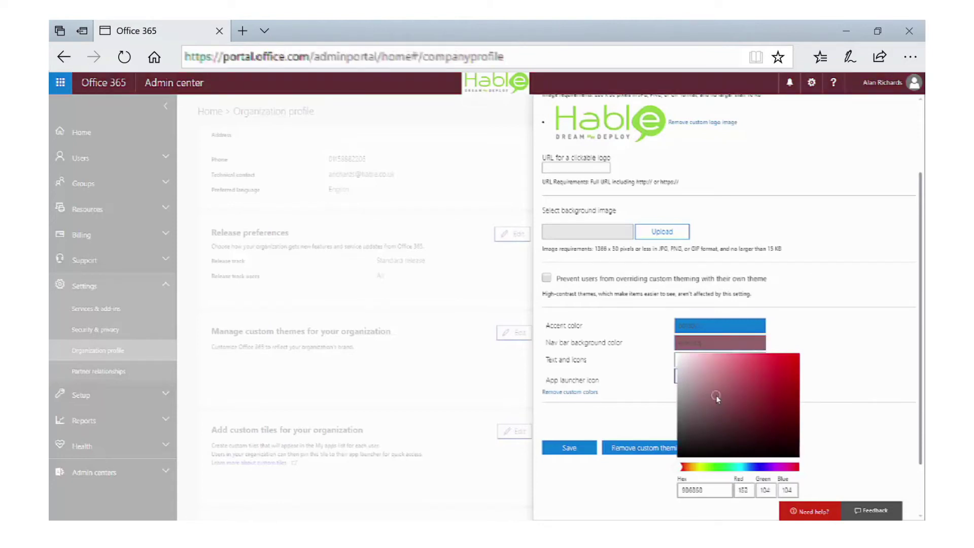
pyautogui.click(776, 381)
pyautogui.click(777, 418)
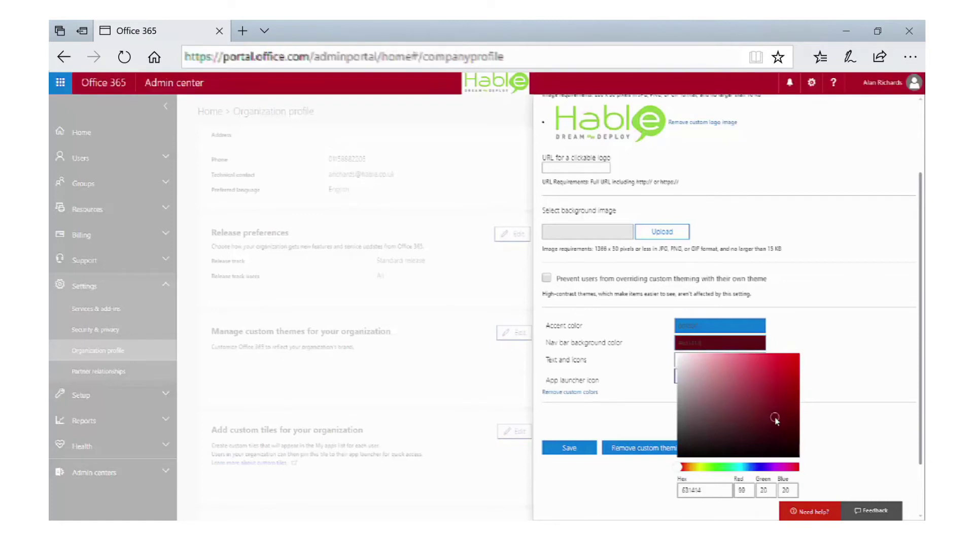
pyautogui.click(738, 437)
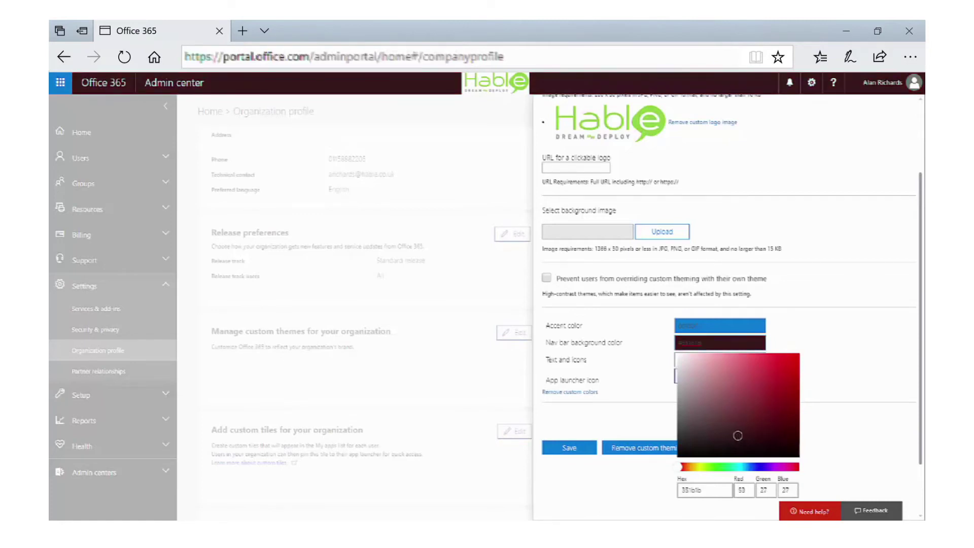
pyautogui.click(661, 346)
pyautogui.write('#ff')
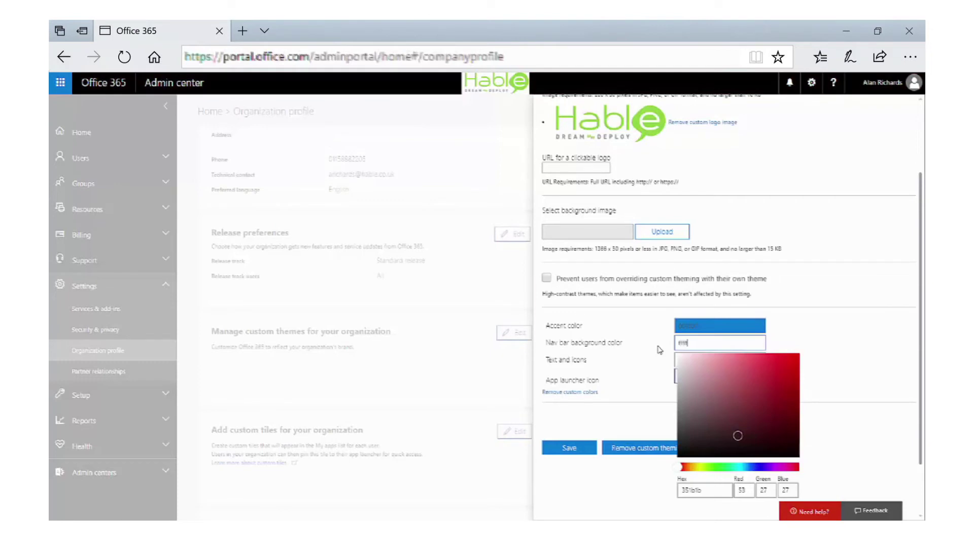
pyautogui.write('f')
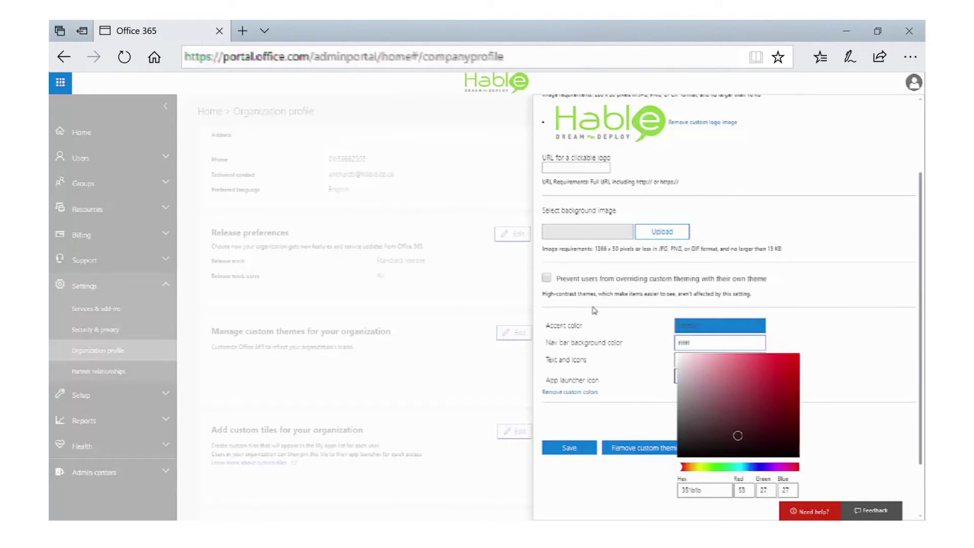
pyautogui.click(836, 334)
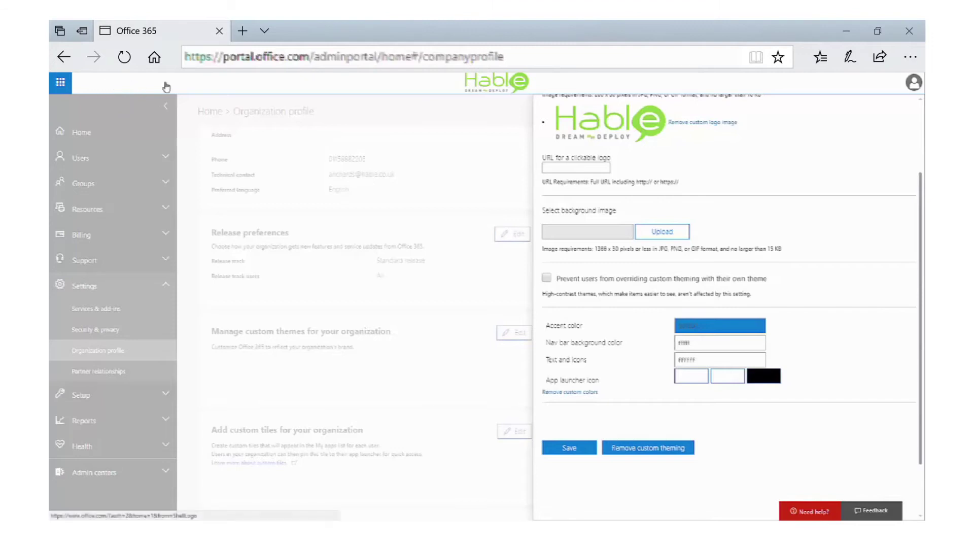
# Step: Set the text and icons colour to 000000 and save the custom theme
pyautogui.doubleClick(709, 358)
pyautogui.write('0')
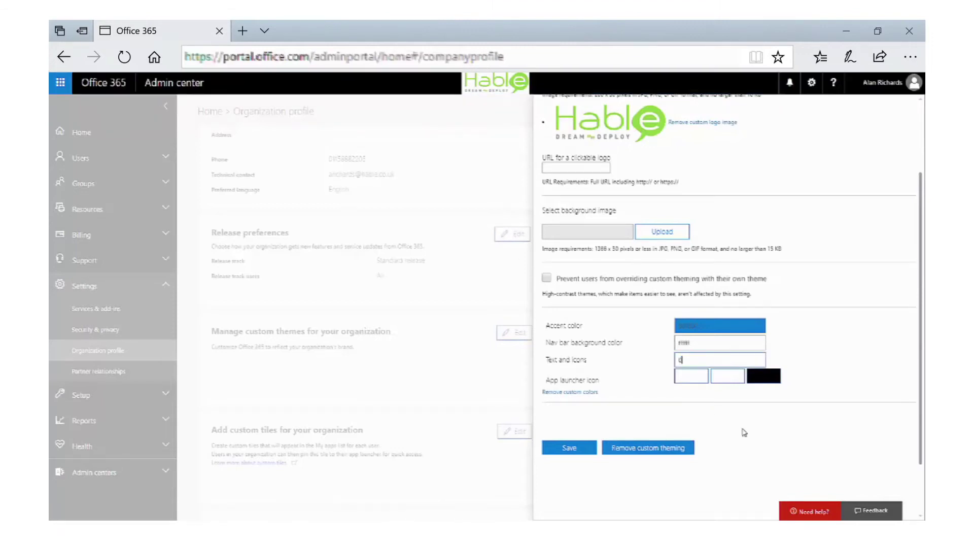
pyautogui.write('00000')
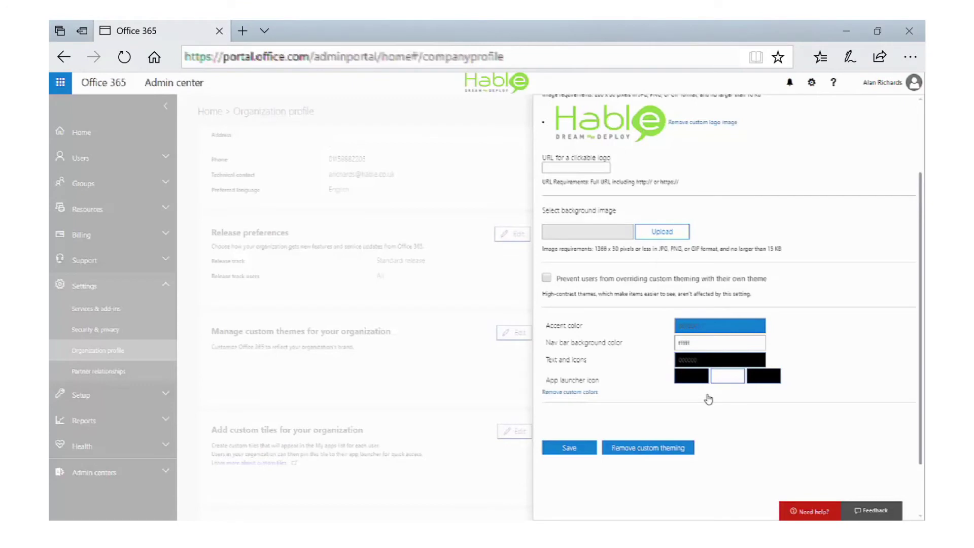
pyautogui.click(576, 452)
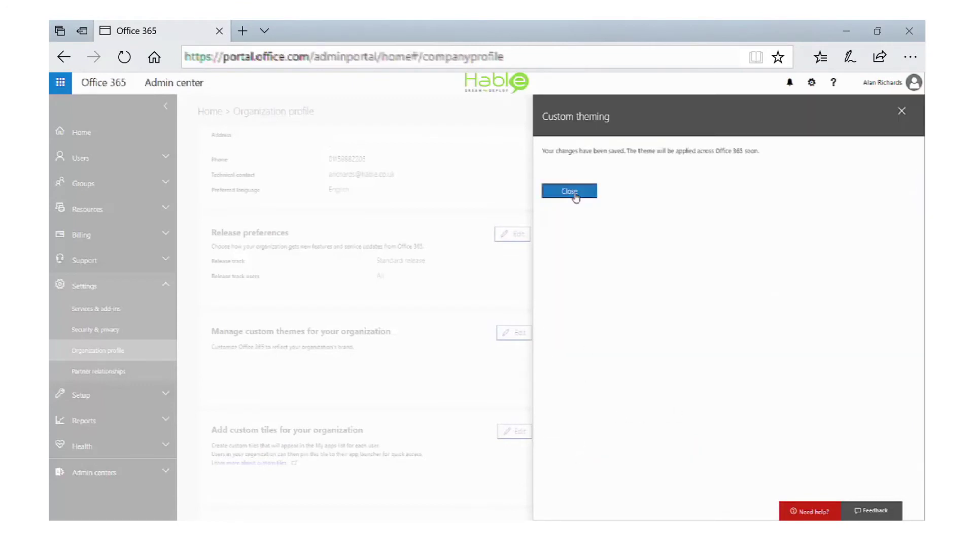
# Step: Dismiss the theme-saved confirmation and review the Organization profile with the Hable logo applied
pyautogui.click(576, 195)
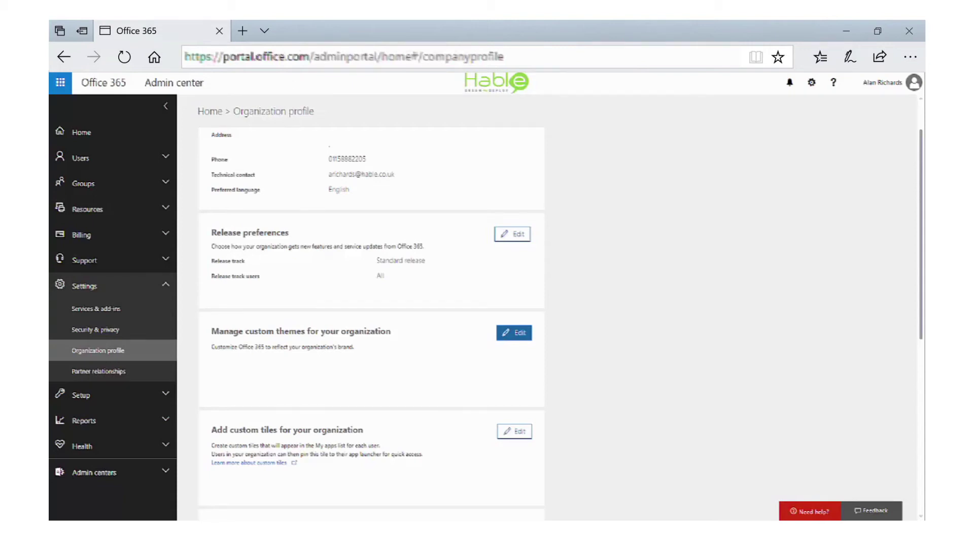
pyautogui.scroll(-5, 686, 268)
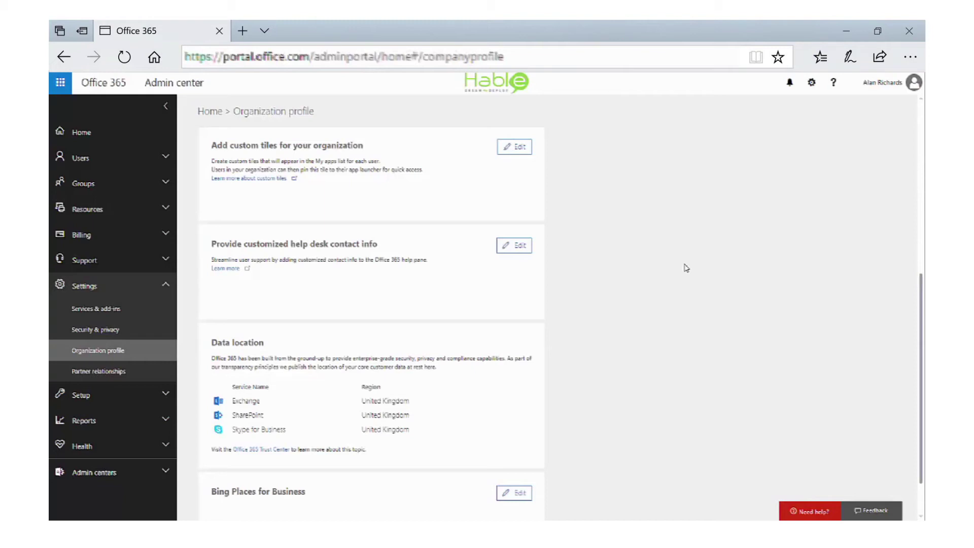
pyautogui.scroll(5, 407, 246)
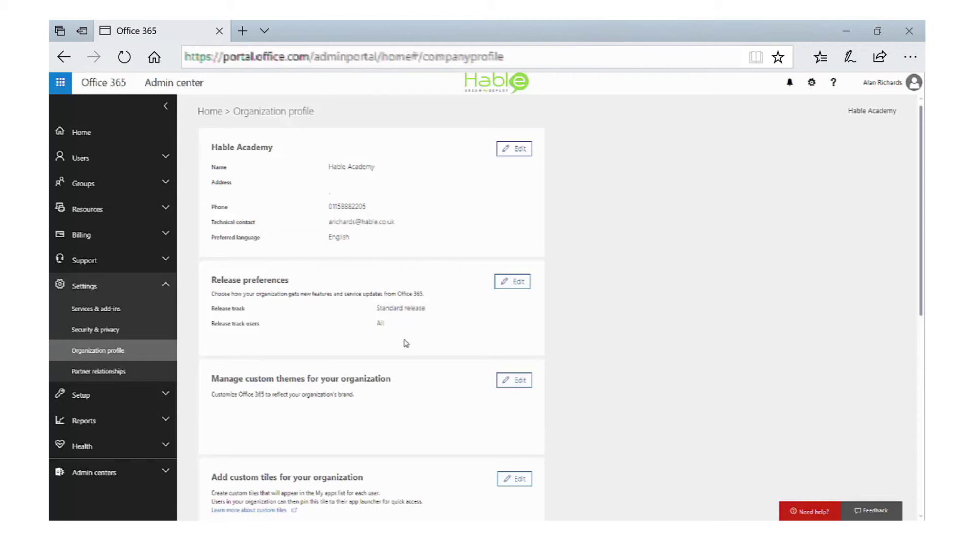
# Step: Change release preferences to 'Targeted release for selected users' and confirm the switch
pyautogui.click(499, 286)
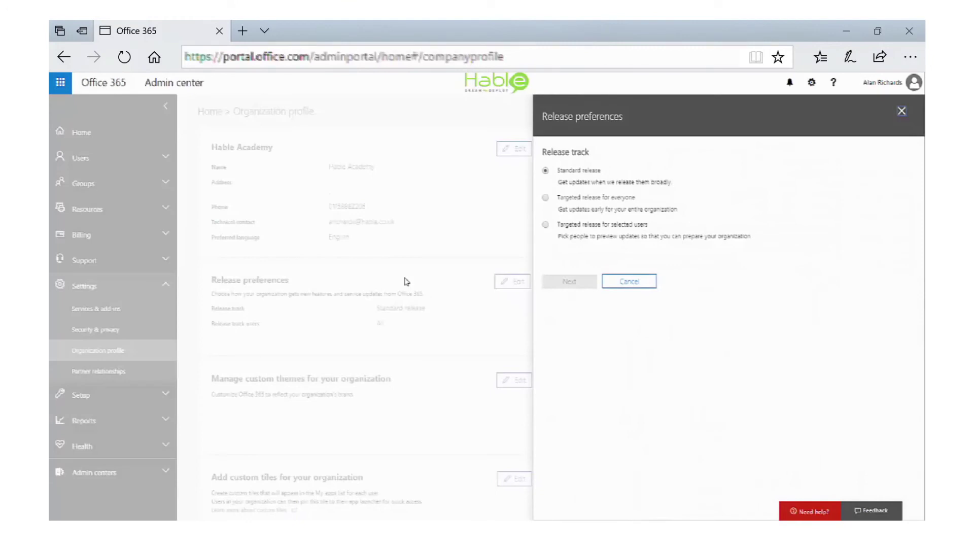
pyautogui.click(546, 197)
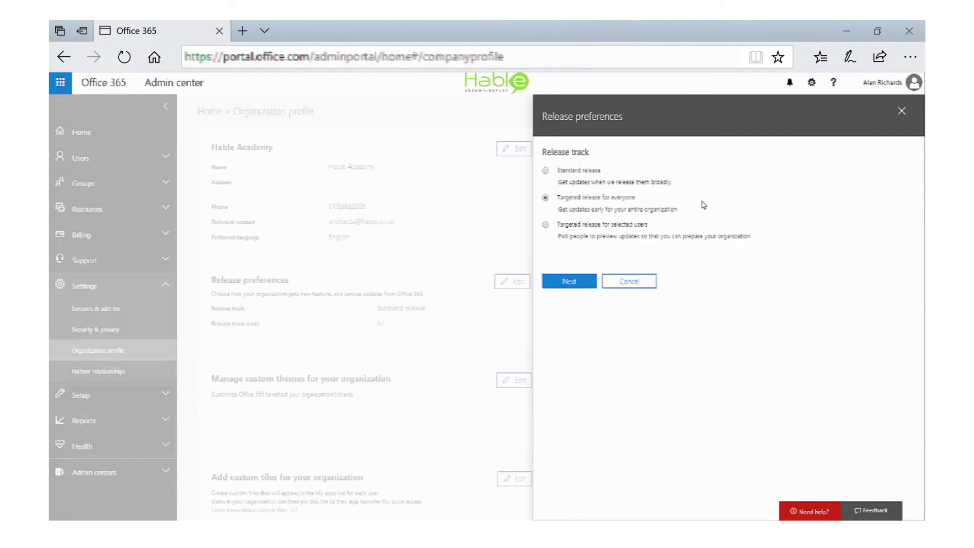
pyautogui.click(546, 225)
pyautogui.click(581, 283)
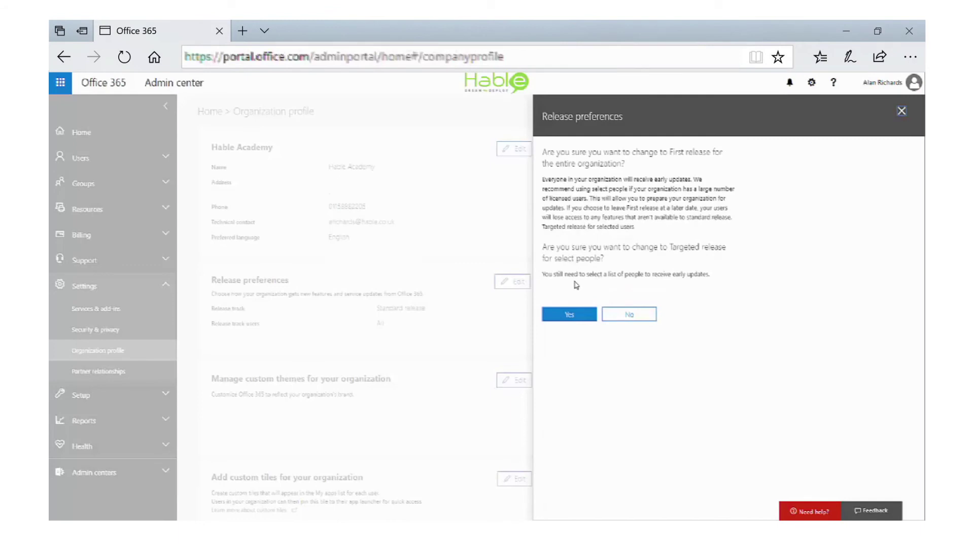
pyautogui.click(571, 314)
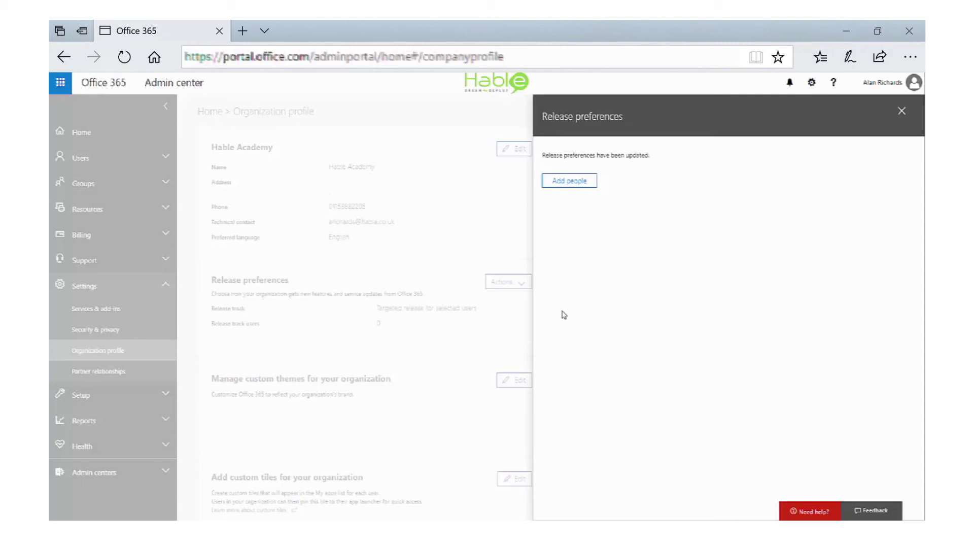
# Step: Add the first listed user to targeted release, save, and close the confirmation and panel
pyautogui.click(579, 186)
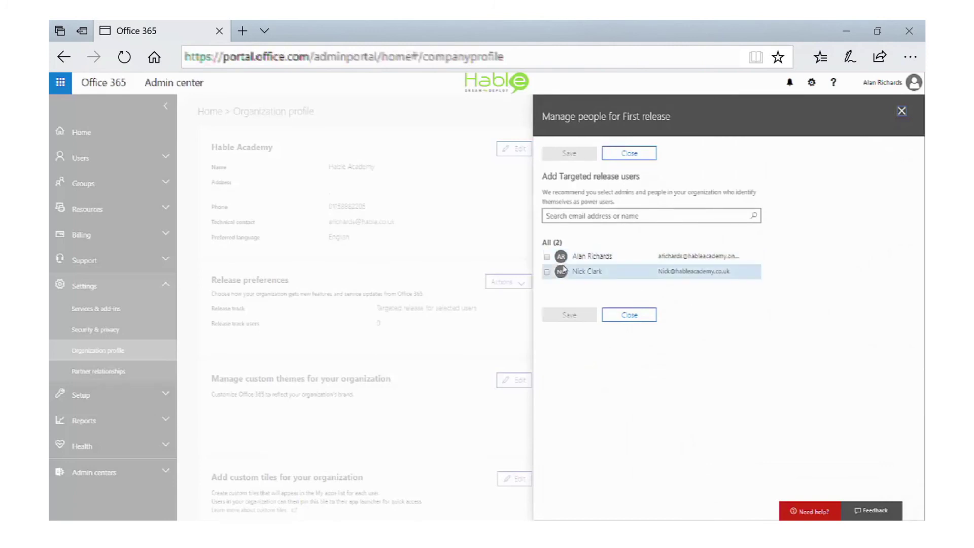
pyautogui.click(547, 257)
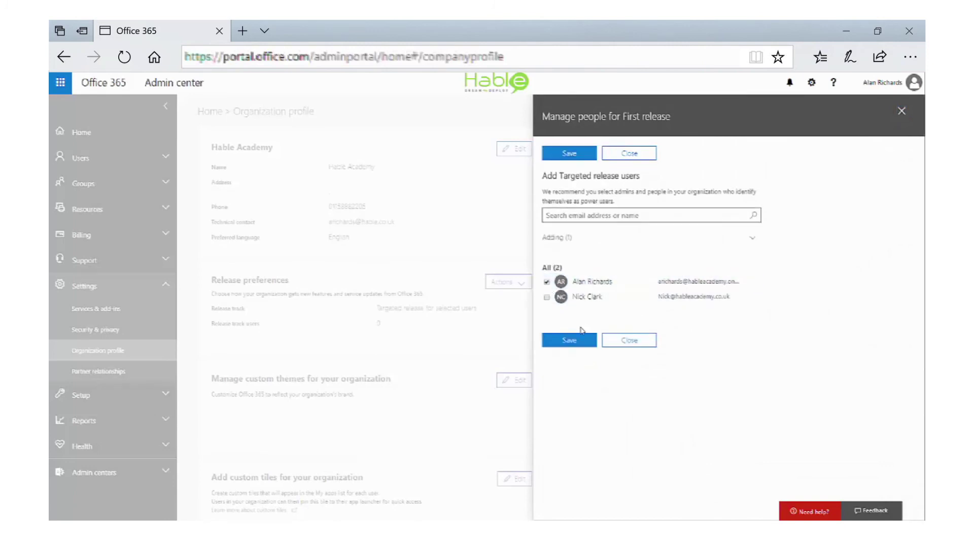
pyautogui.click(576, 342)
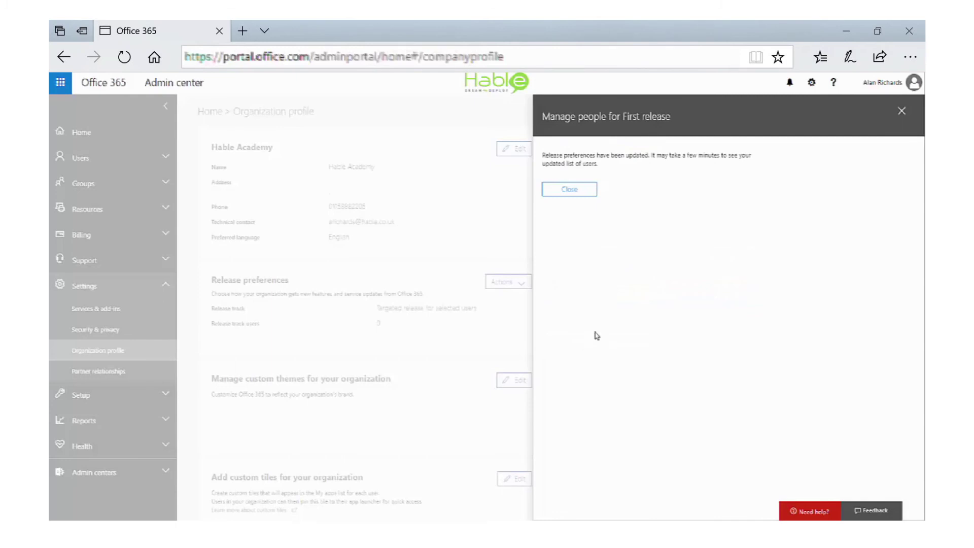
pyautogui.click(572, 189)
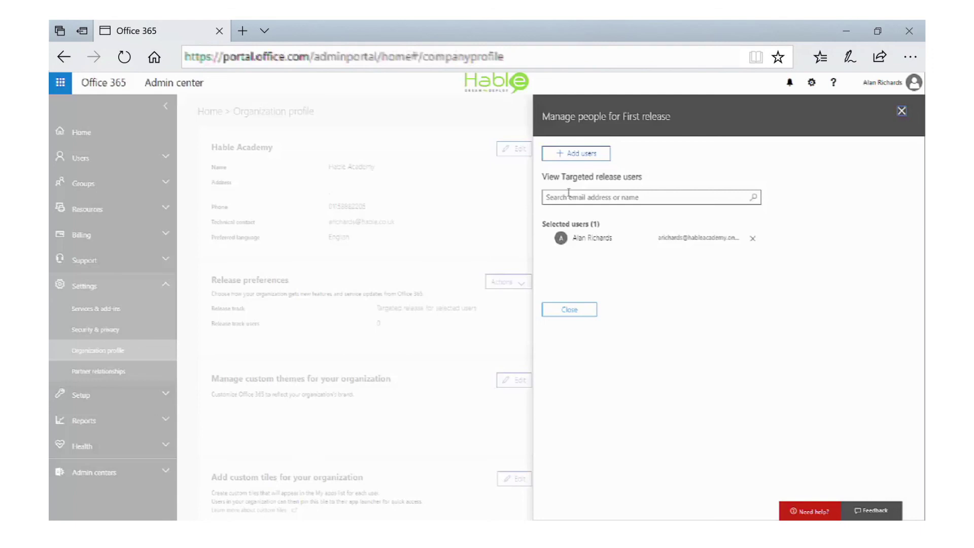
pyautogui.click(578, 308)
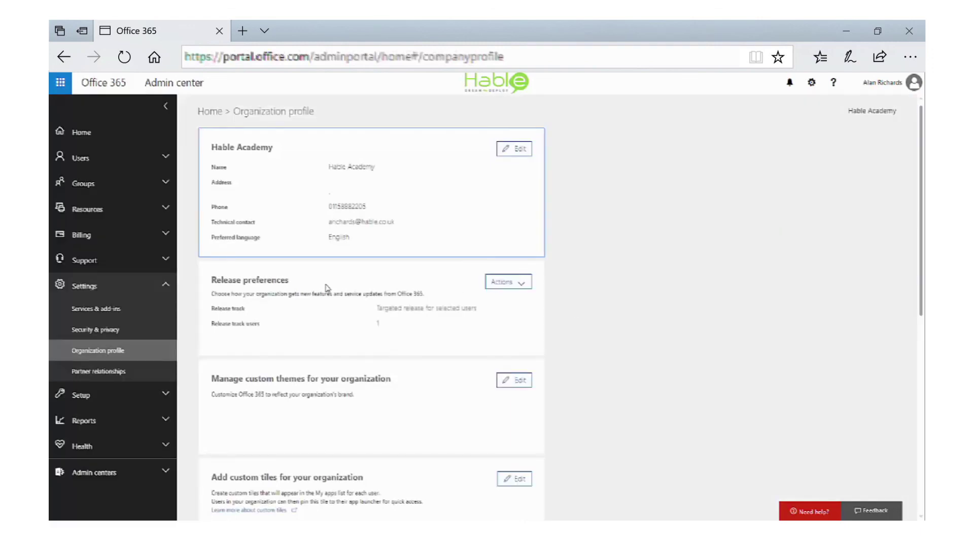
# Step: Open the 'Provide customized help desk contact info' settings further down the profile page
pyautogui.scroll(-5, 328, 288)
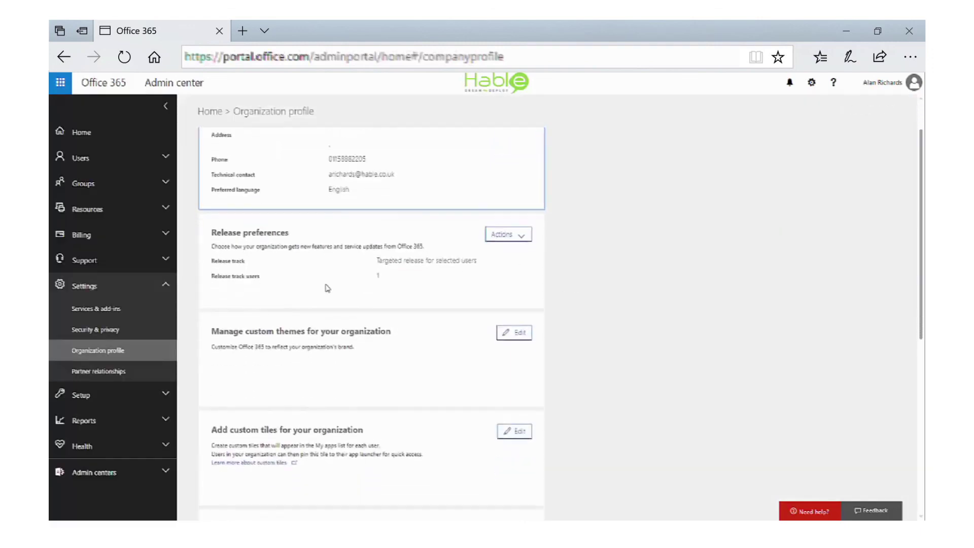
pyautogui.scroll(-1, 327, 287)
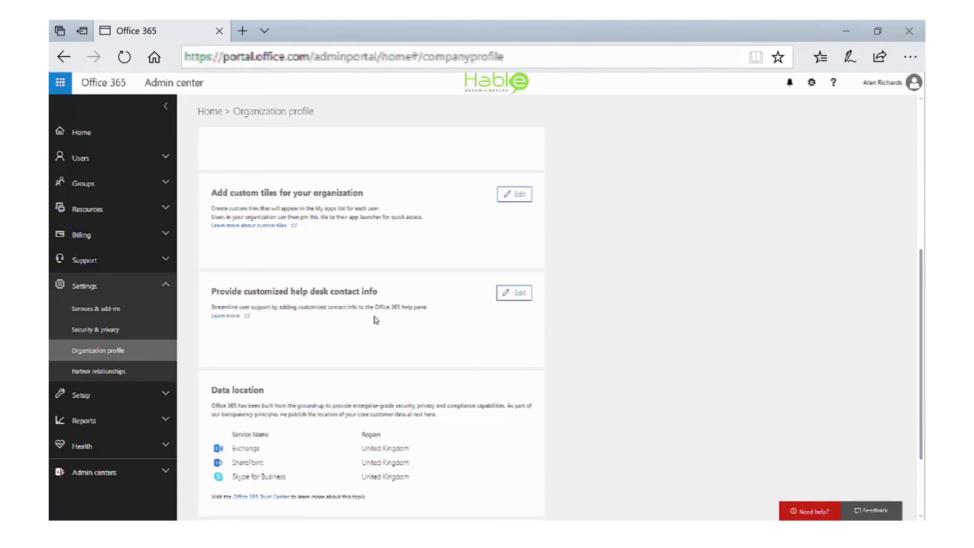
pyautogui.click(516, 297)
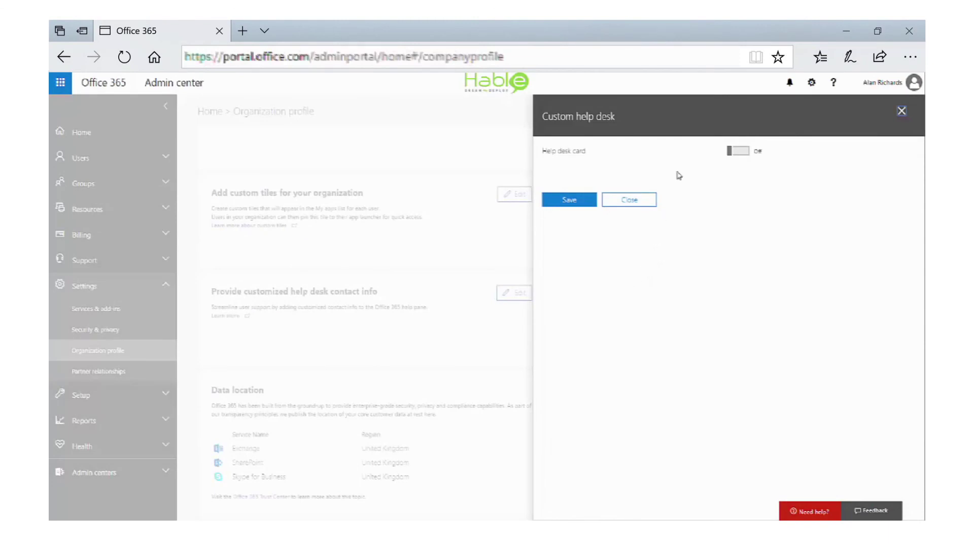
# Step: Turn the help desk card on, with its 'Need support?' title, and close the panel
pyautogui.click(735, 151)
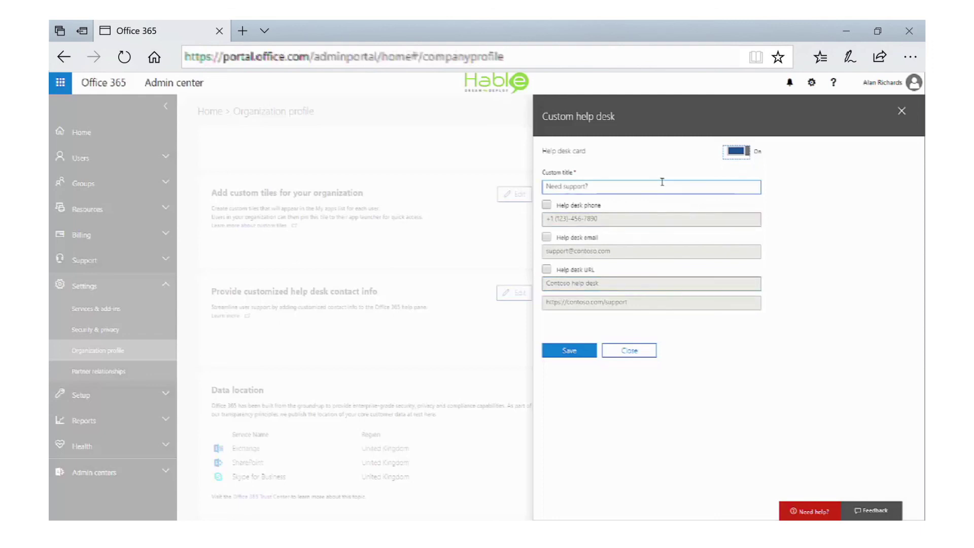
pyautogui.click(633, 351)
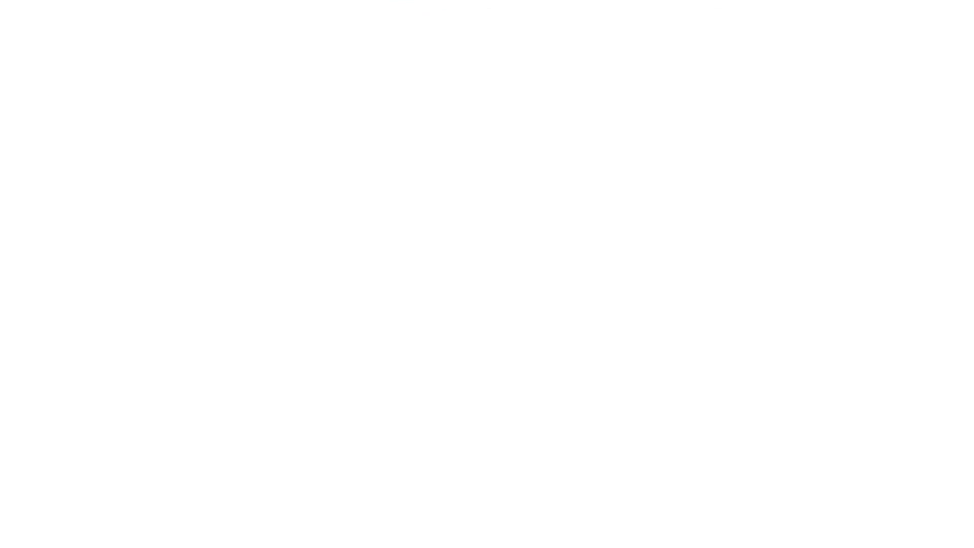